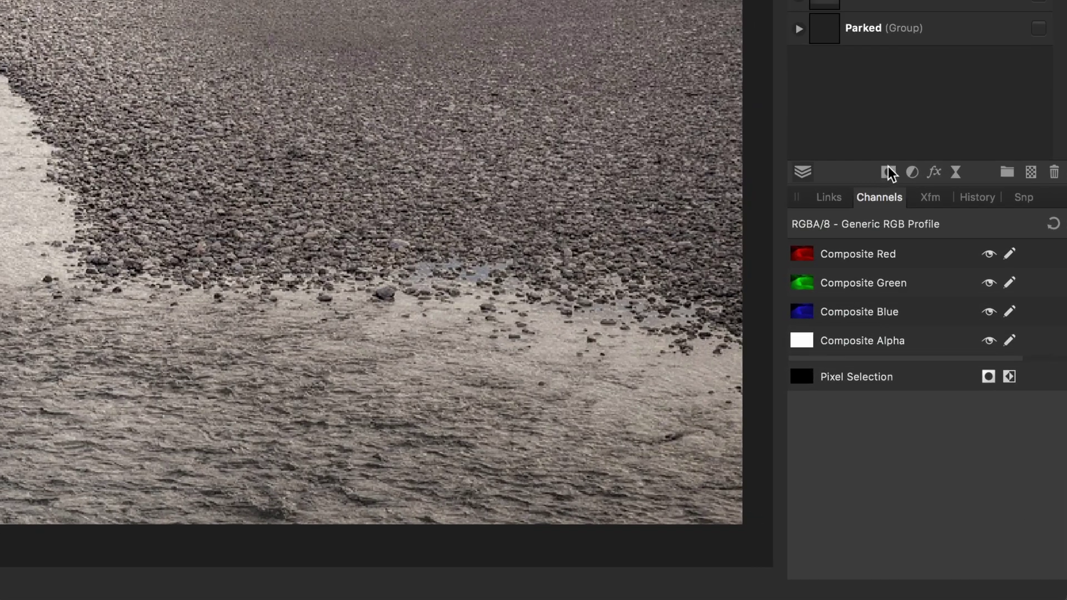
# - Add a LUT adjustment loaded with Day-To-Night.cube to the river photo
pyautogui.click(912, 173)
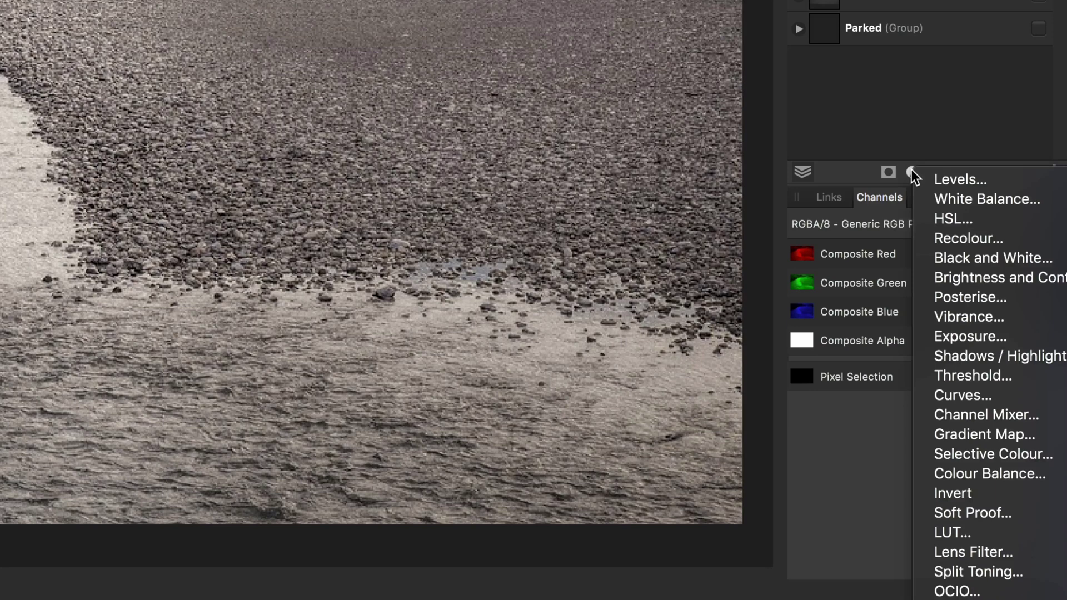
pyautogui.click(1005, 535)
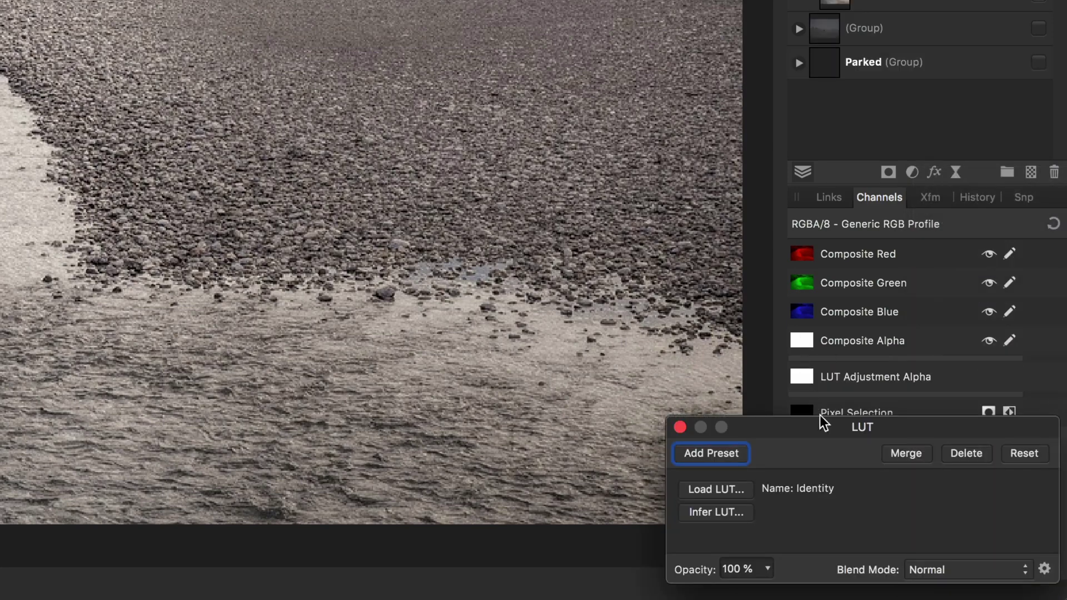
pyautogui.click(715, 491)
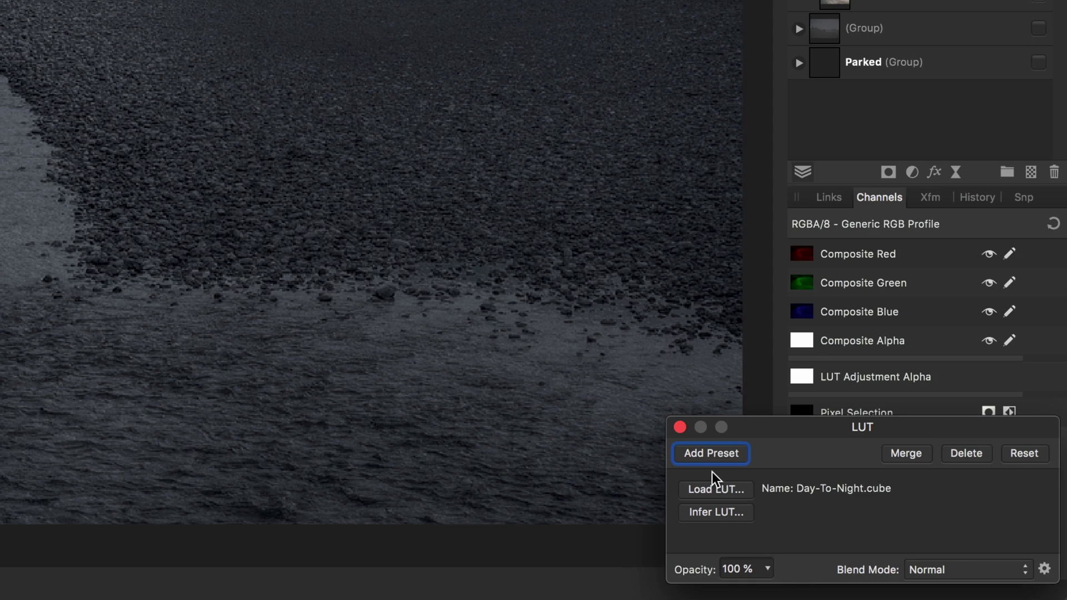
pyautogui.click(680, 426)
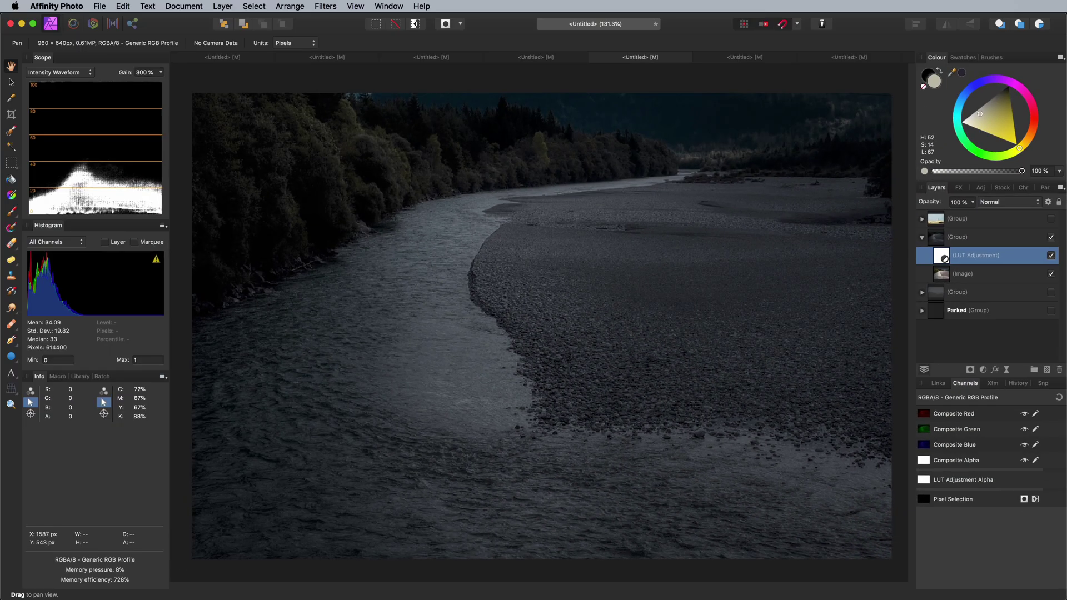
# - Toggle the LUT adjustment off and back on to compare day and night
pyautogui.click(1051, 256)
pyautogui.click(1051, 255)
# - Add a Curves adjustment with an S-shaped curve and set its blend mode to Colour Dodge
pyautogui.click(983, 370)
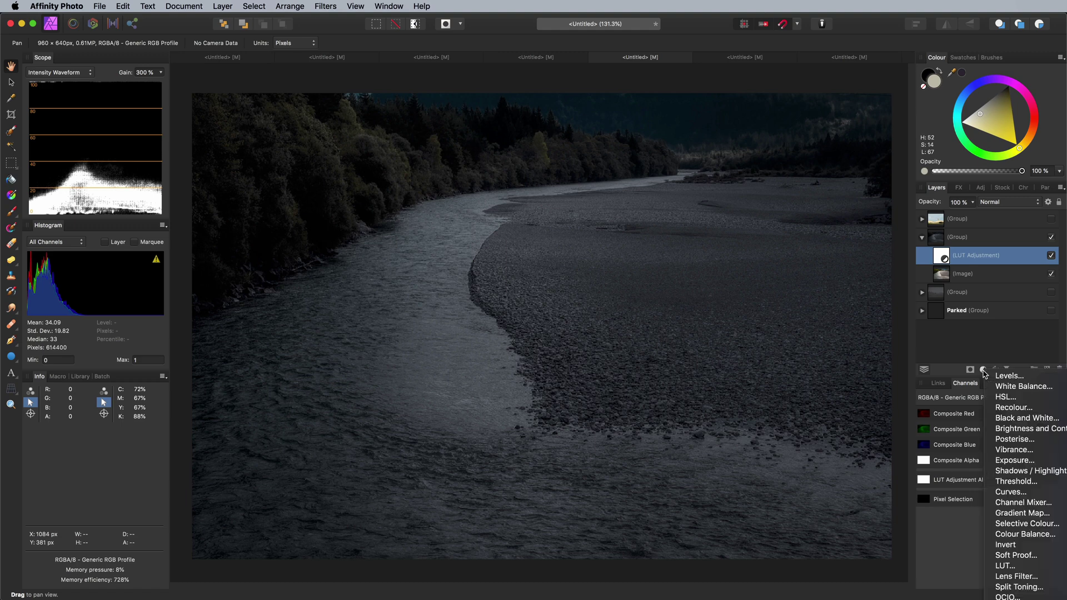
pyautogui.click(1020, 492)
pyautogui.press('super+m')
pyautogui.moveTo(896, 499); pyautogui.dragTo(887, 525)
pyautogui.moveTo(935, 460); pyautogui.dragTo(935, 440)
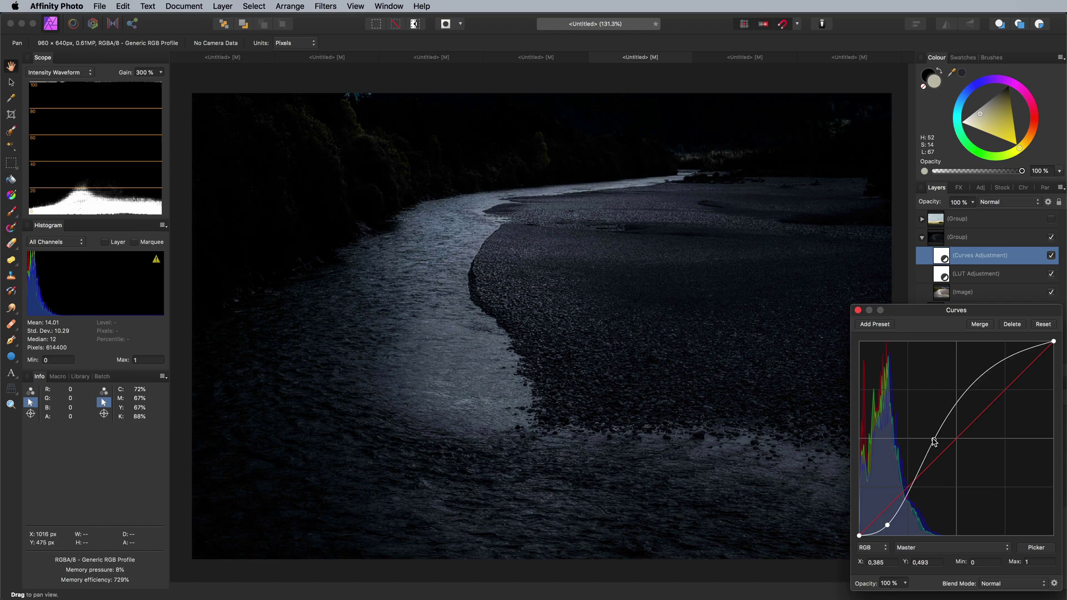
pyautogui.moveTo(888, 525); pyautogui.dragTo(891, 528)
pyautogui.click(858, 310)
pyautogui.click(1007, 203)
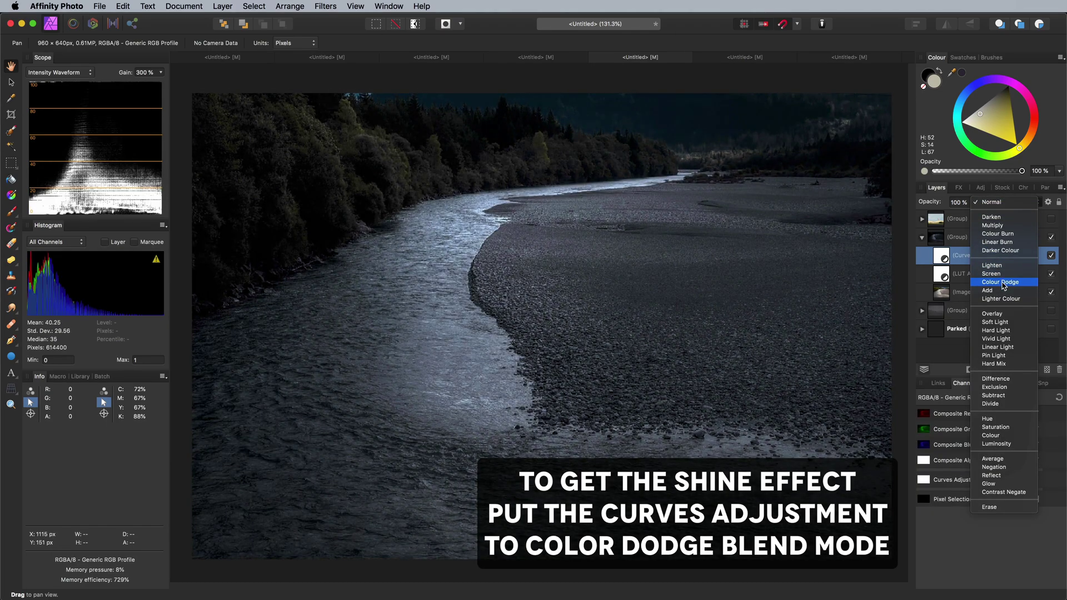
pyautogui.click(1004, 283)
# - Duplicate the LUT adjustment layer and set the copy to Difference blend mode
pyautogui.click(946, 275)
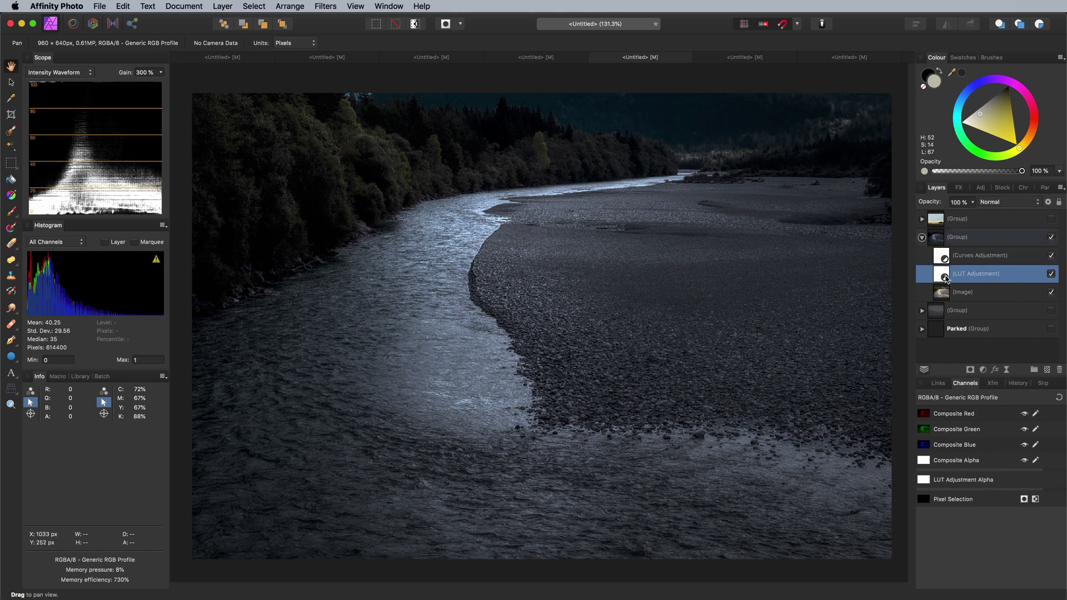
pyautogui.rightClick(947, 275)
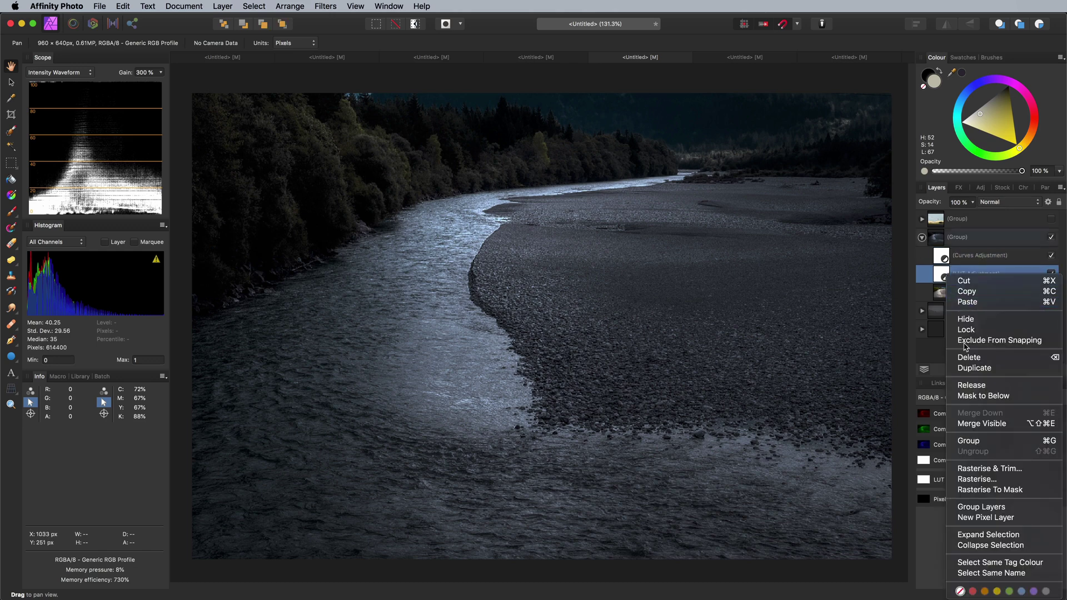
pyautogui.click(976, 368)
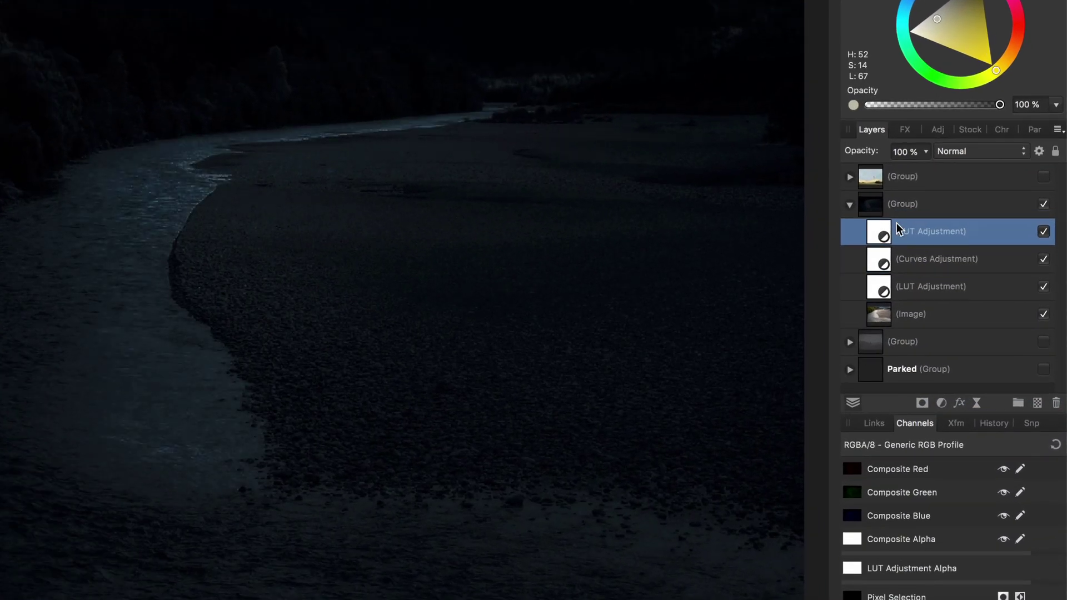
pyautogui.click(963, 152)
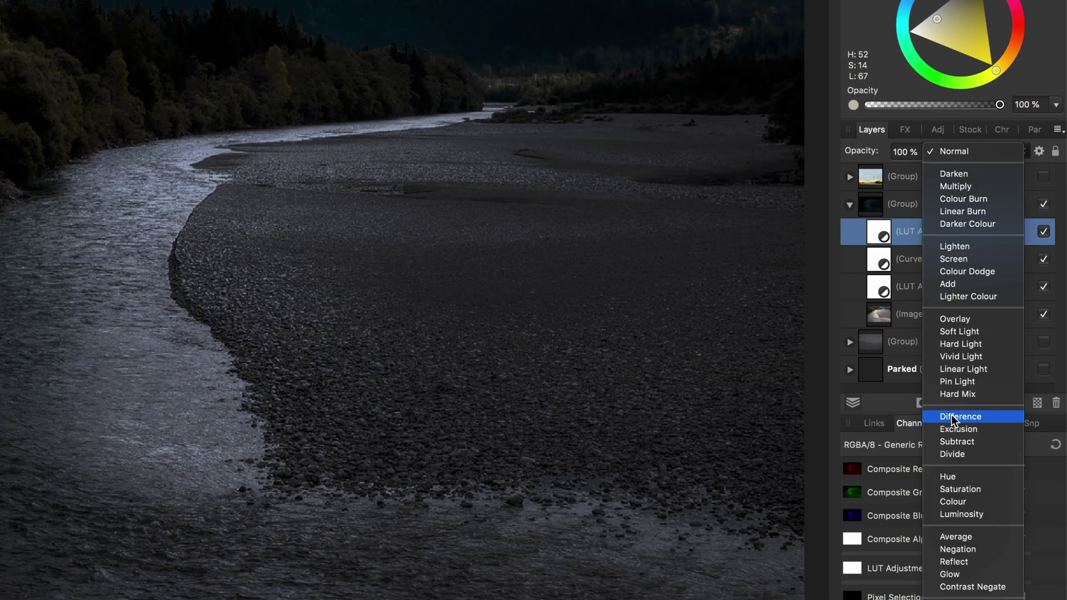
pyautogui.click(951, 416)
# - Move the Difference LUT down above the image and lower its opacity to 55%
pyautogui.click(1044, 232)
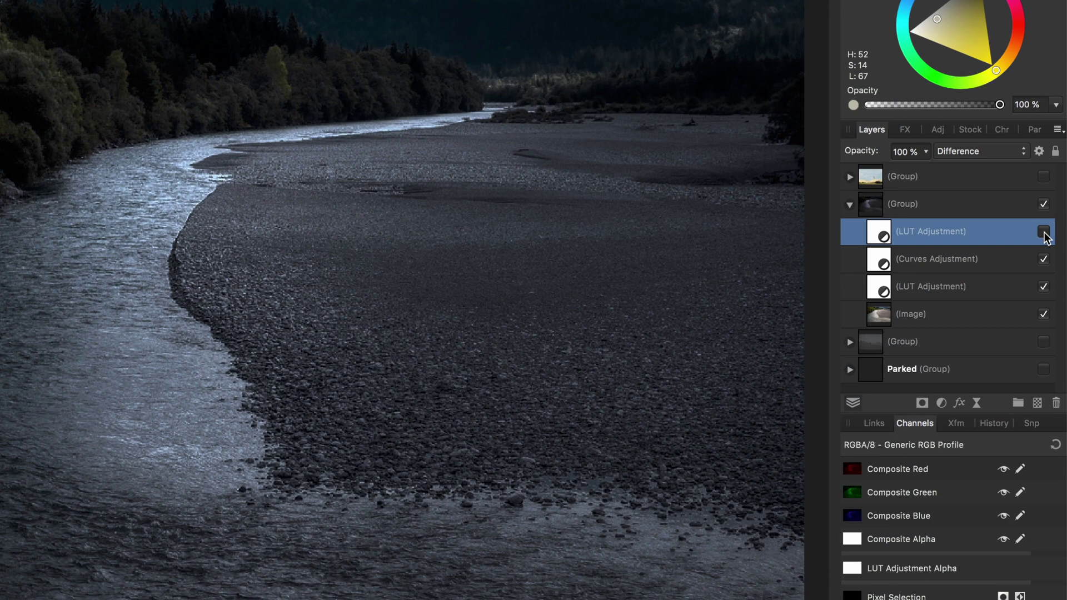
pyautogui.click(1044, 232)
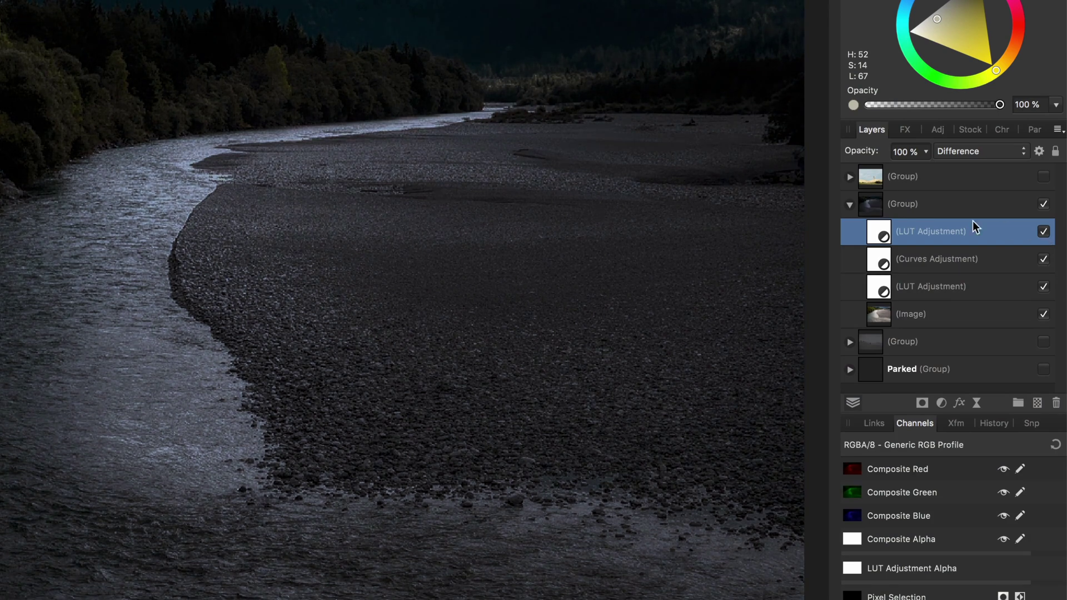
pyautogui.moveTo(883, 233); pyautogui.dragTo(881, 297)
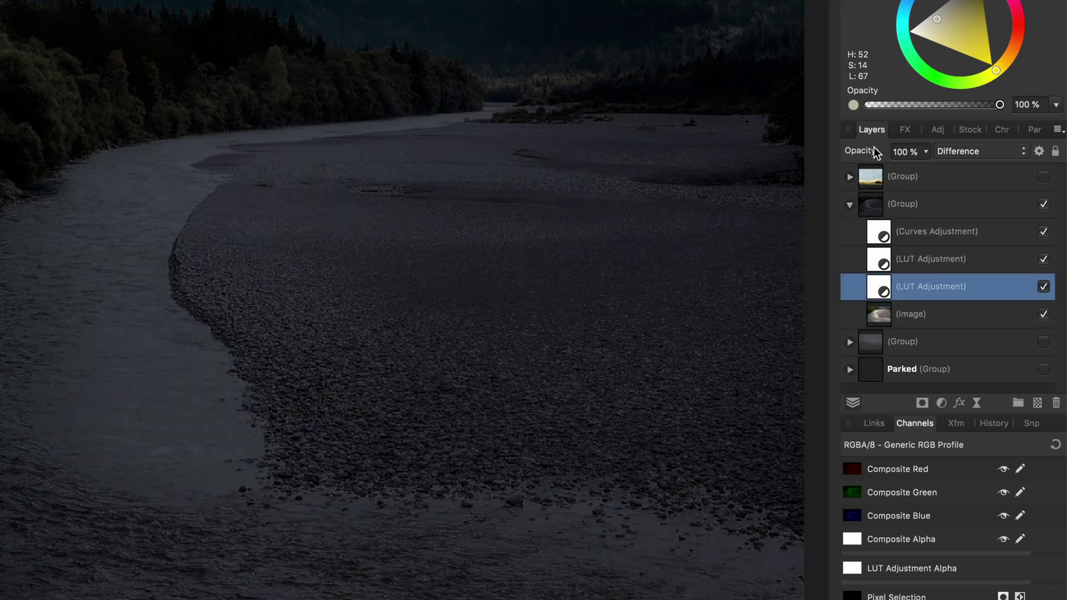
pyautogui.moveTo(865, 153); pyautogui.dragTo(824, 159)
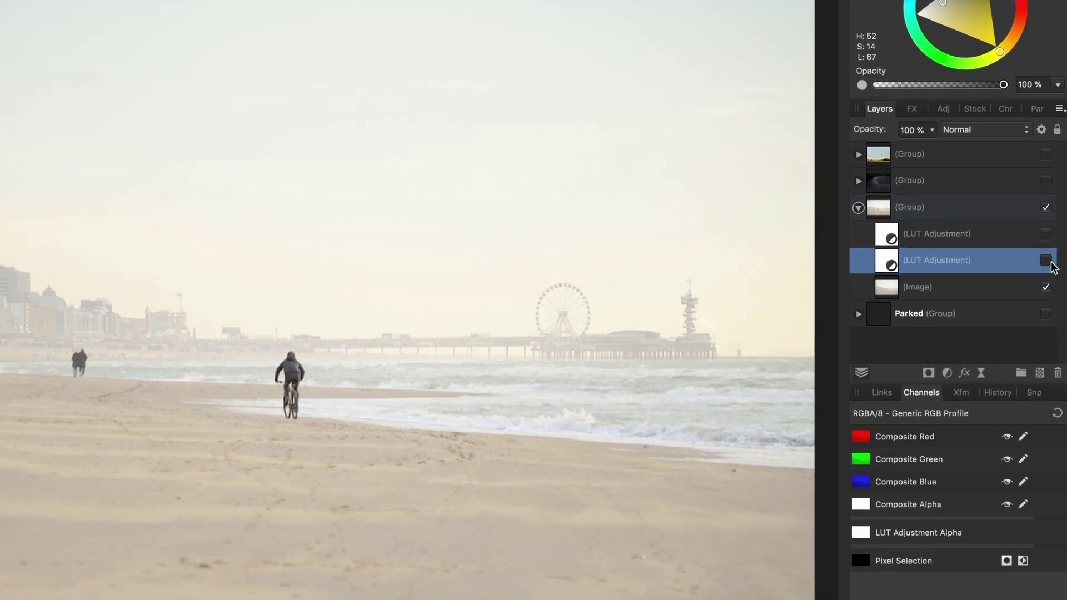
# - Switch on the lower LUT and the upper Difference LUT over the beach photo
pyautogui.click(1051, 292)
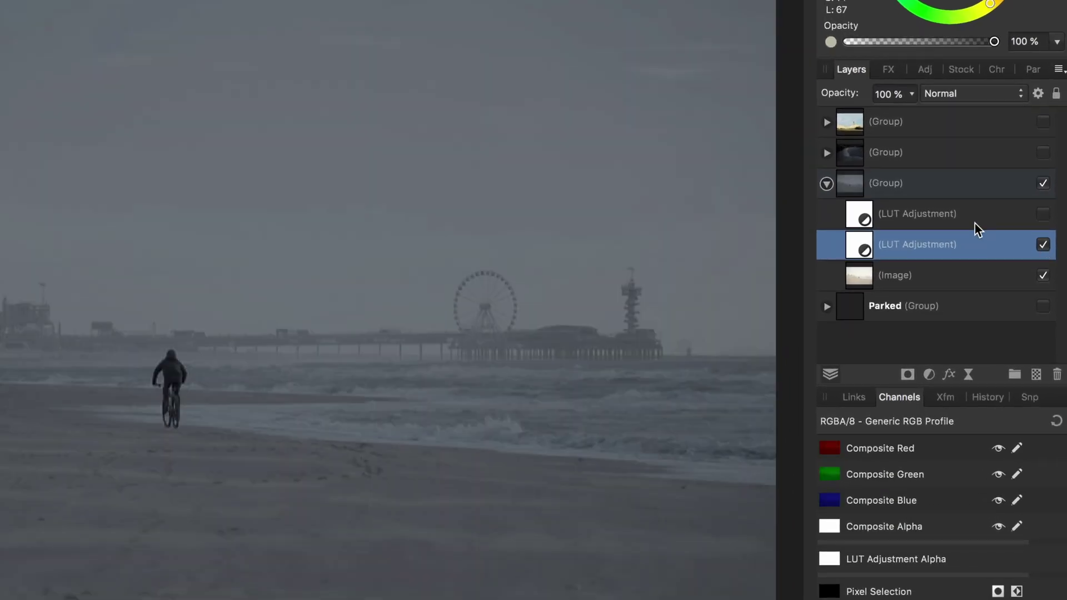
pyautogui.click(974, 221)
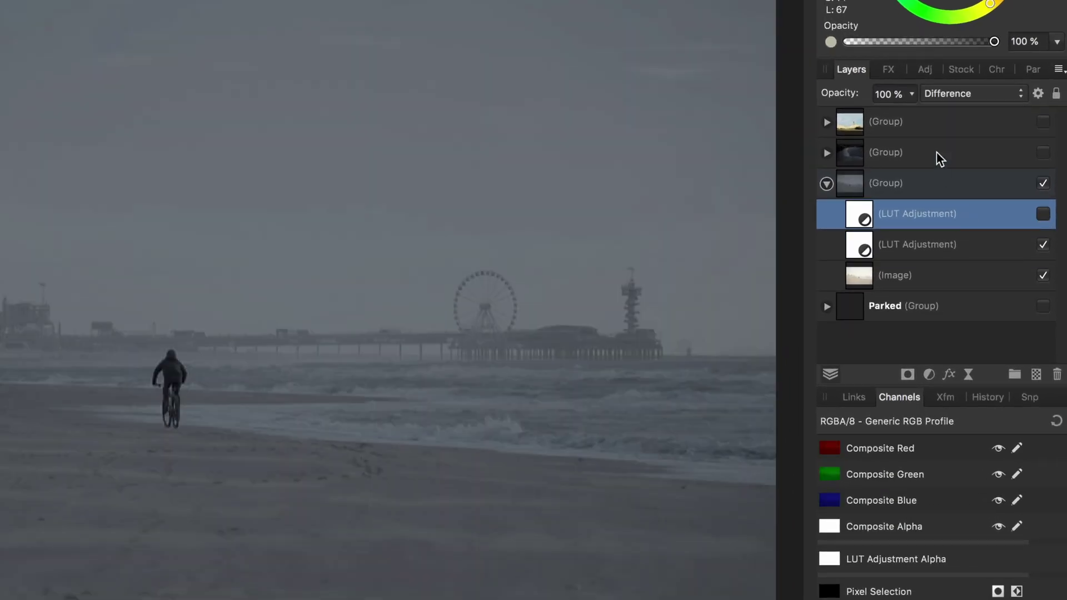
pyautogui.click(1043, 214)
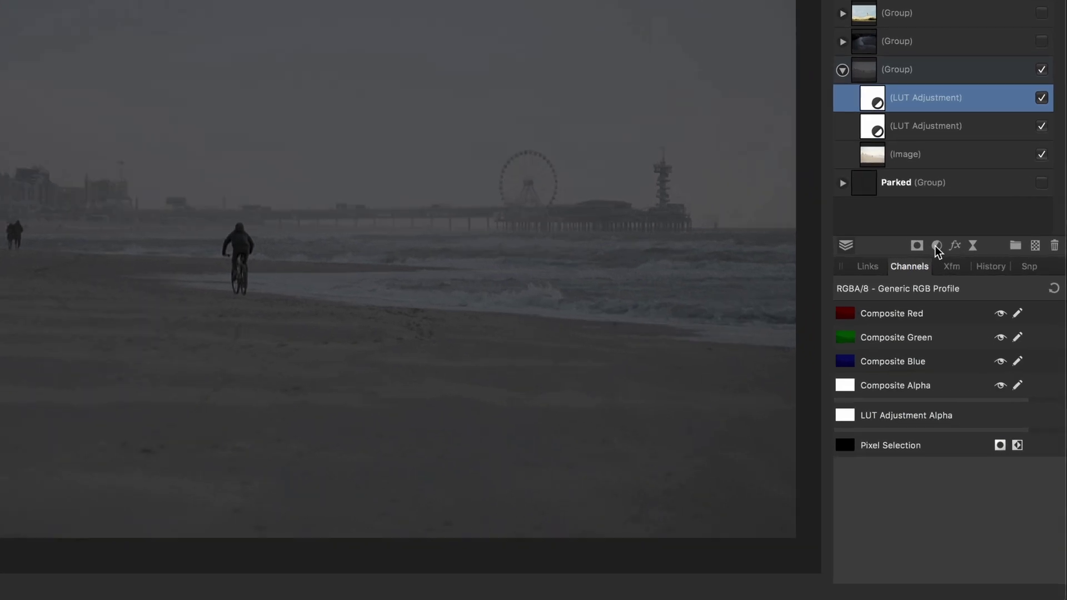
# - Add a LAB Levels adjustment and raise the Lightness black level to 11%
pyautogui.click(936, 246)
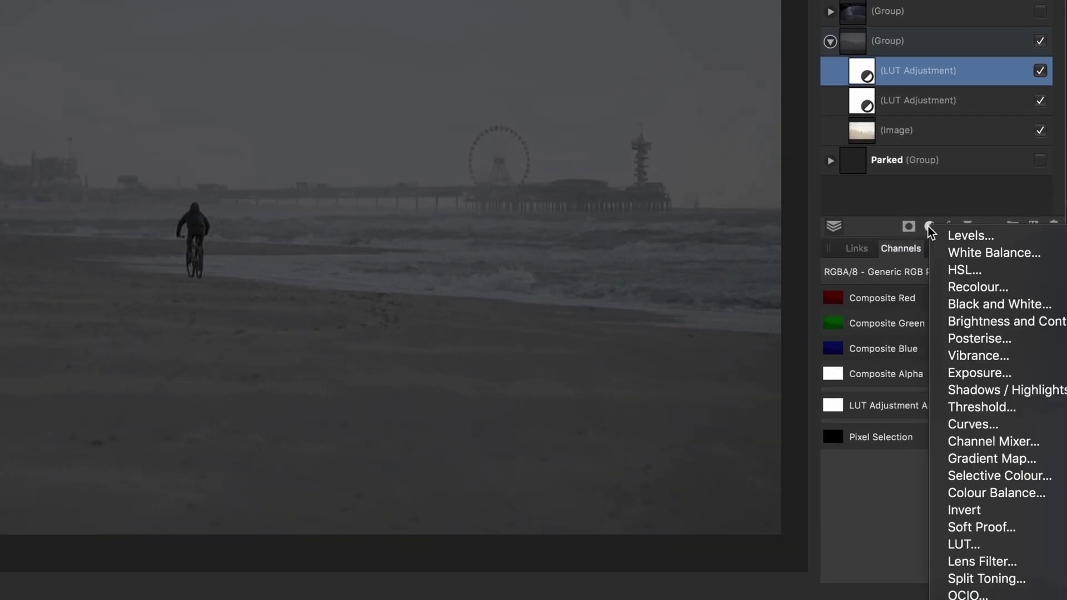
pyautogui.click(976, 256)
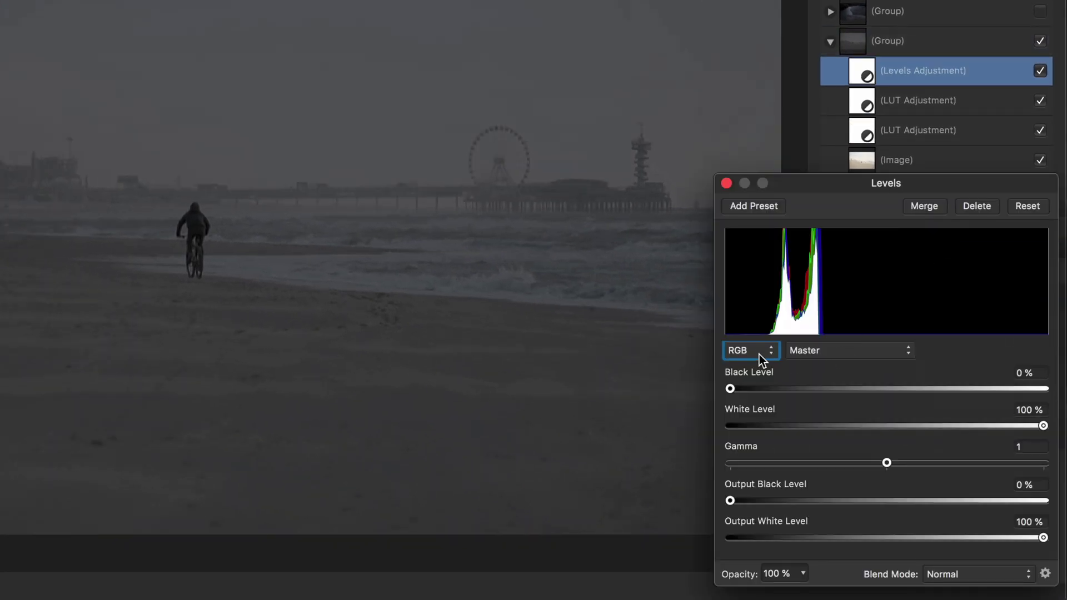
pyautogui.click(757, 353)
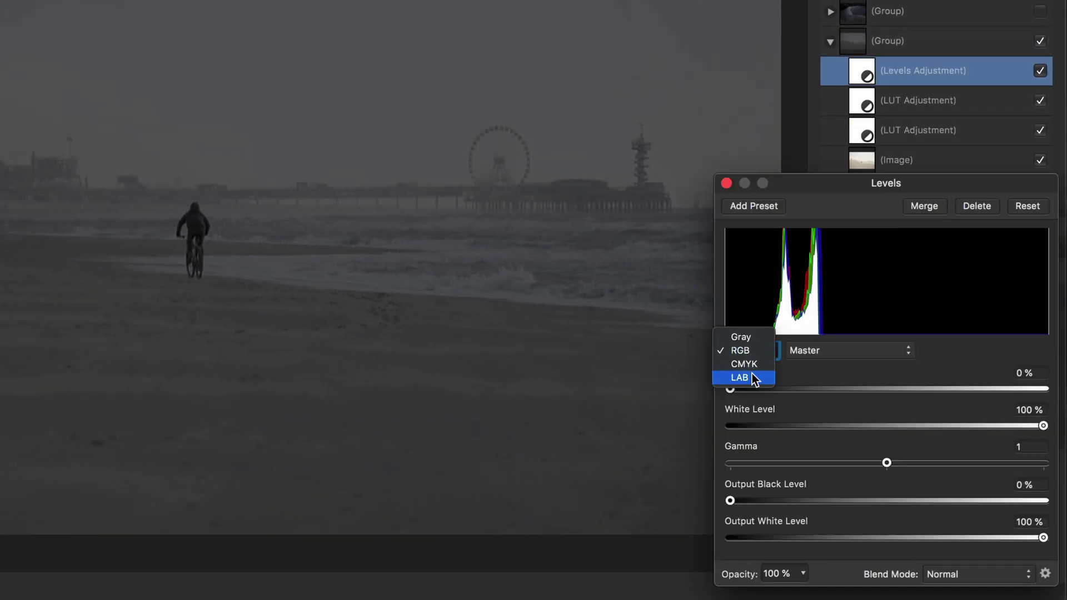
pyautogui.press('Escape')
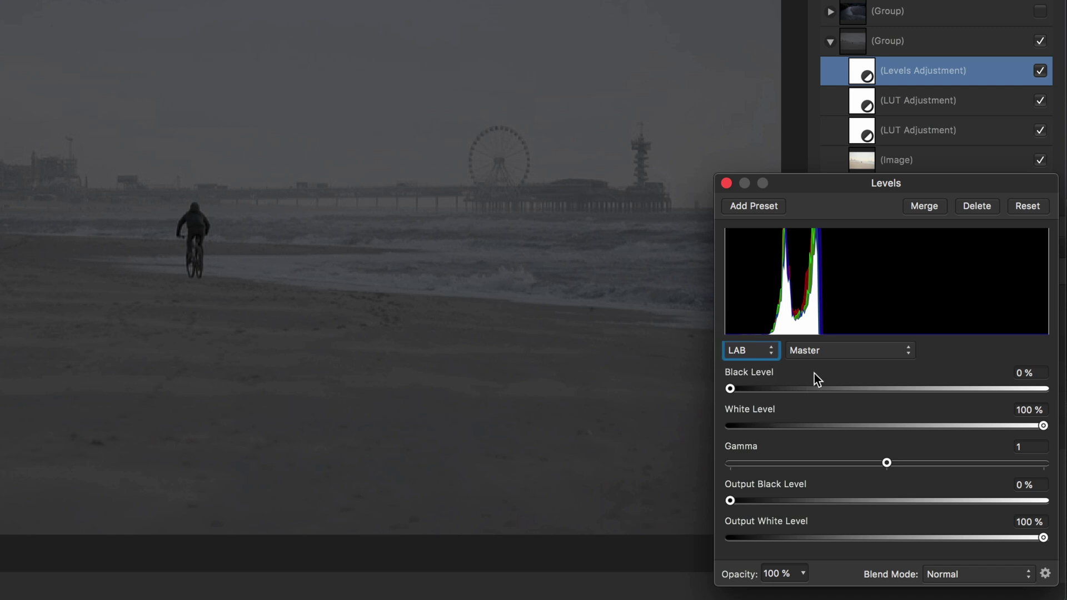
pyautogui.click(820, 352)
pyautogui.click(821, 361)
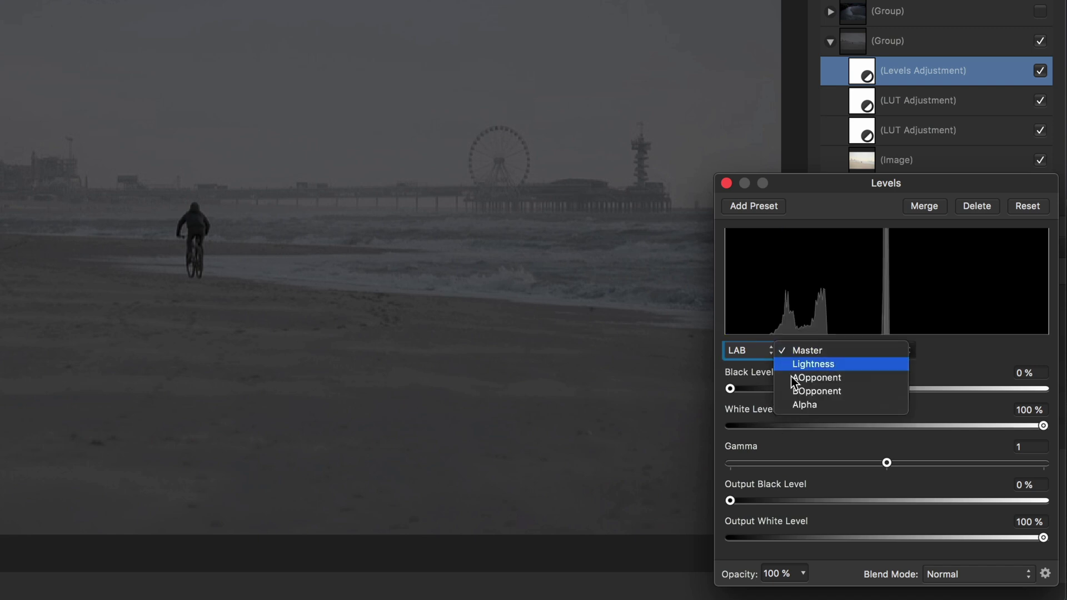
pyautogui.moveTo(730, 389); pyautogui.dragTo(766, 396)
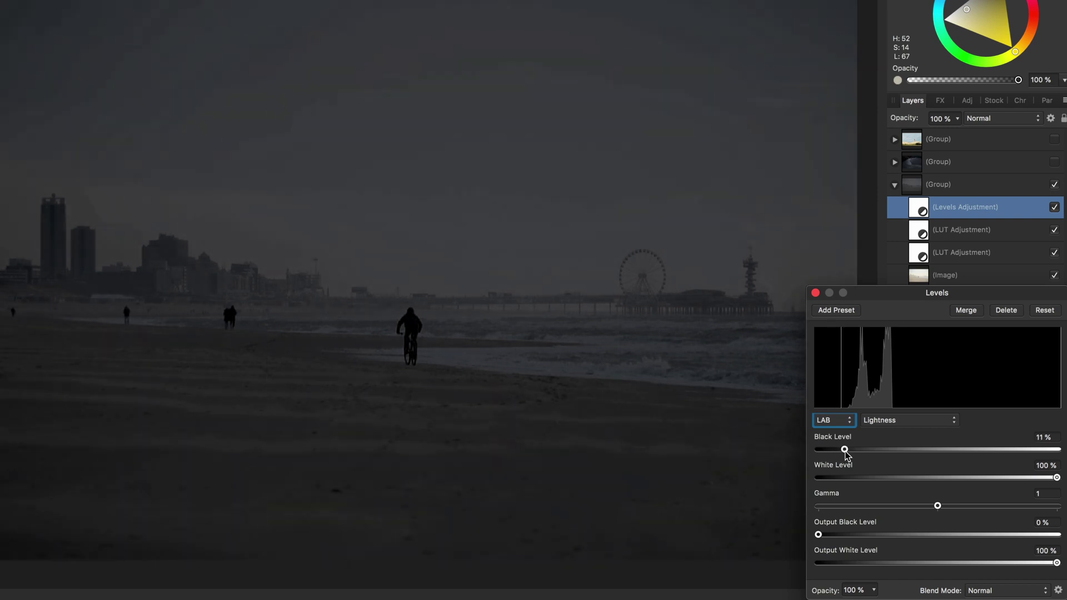
# - Set BOpponent black 4%, white 90%, and output levels 10% to 90%
pyautogui.click(900, 422)
pyautogui.click(892, 441)
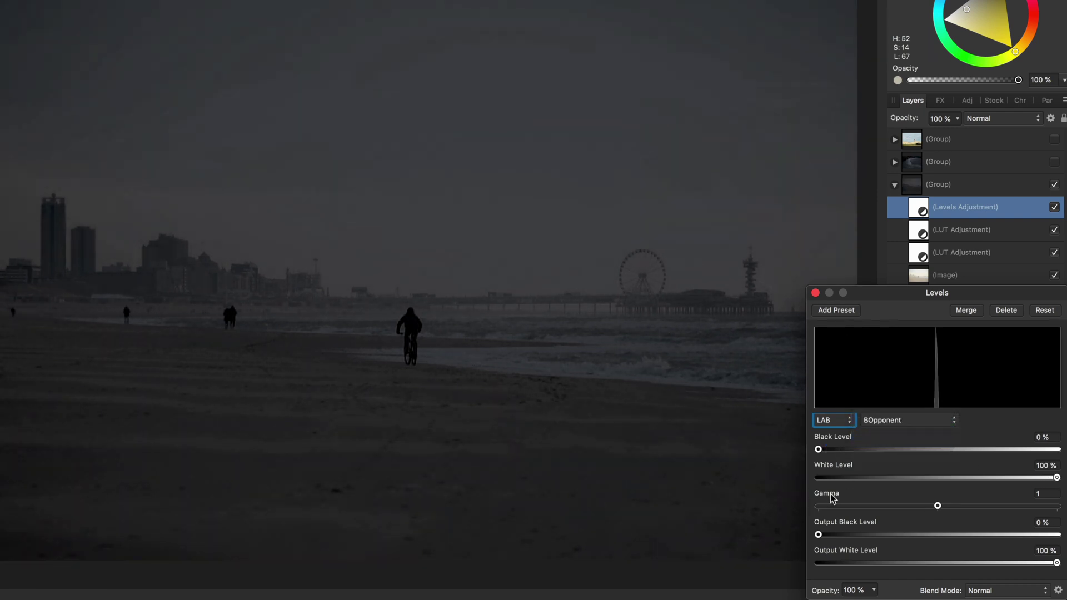
pyautogui.moveTo(819, 450)
pyautogui.mouseDown()
pyautogui.moveTo(838, 450)
pyautogui.moveTo(829, 451)
pyautogui.mouseUp()
pyautogui.moveTo(1057, 477); pyautogui.dragTo(1033, 479)
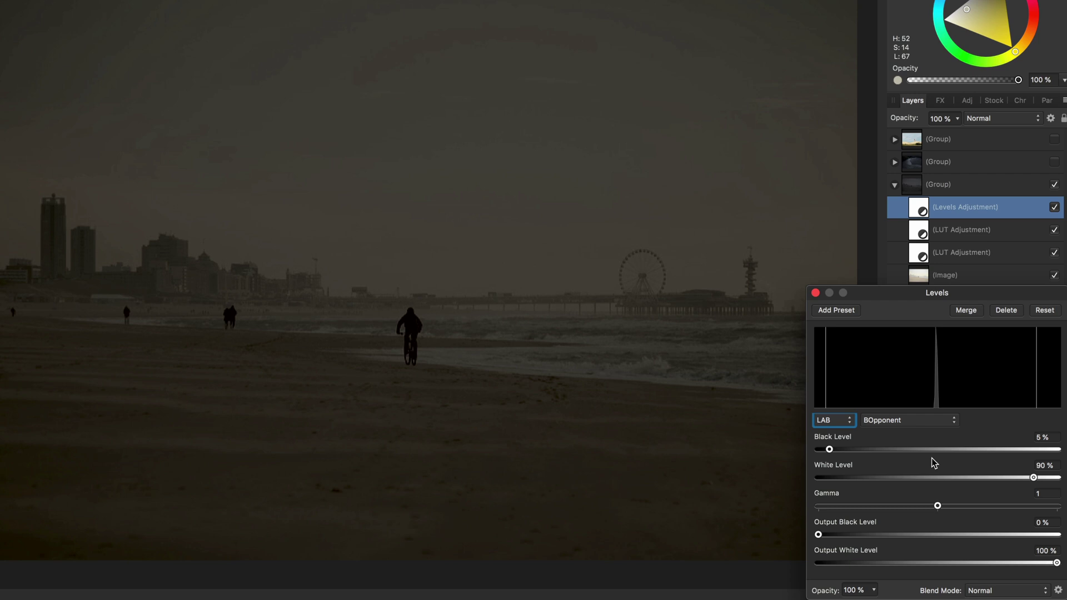
pyautogui.moveTo(829, 450); pyautogui.dragTo(827, 450)
pyautogui.moveTo(818, 534); pyautogui.dragTo(843, 535)
pyautogui.moveTo(1057, 563); pyautogui.dragTo(1032, 563)
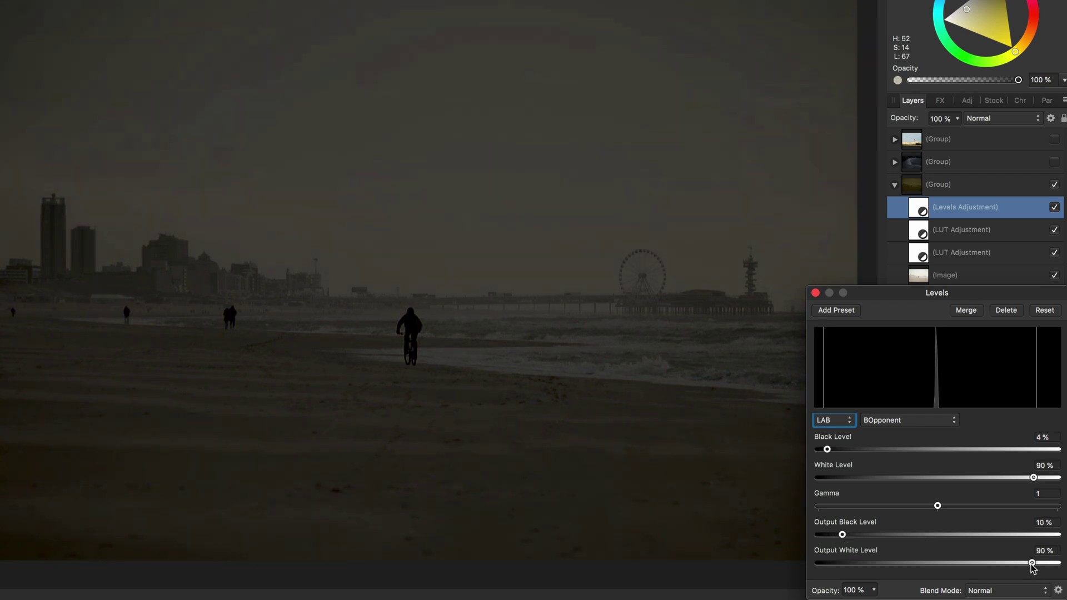
pyautogui.click(816, 293)
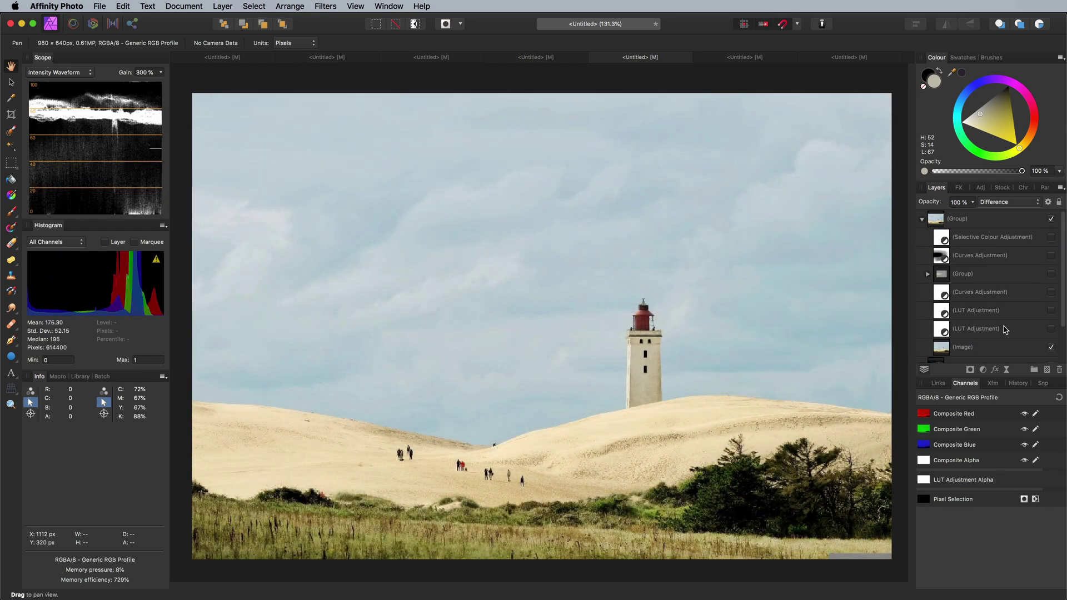
# - Preview all six lighthouse adjustment layers together, then hide them again
pyautogui.click(1005, 329)
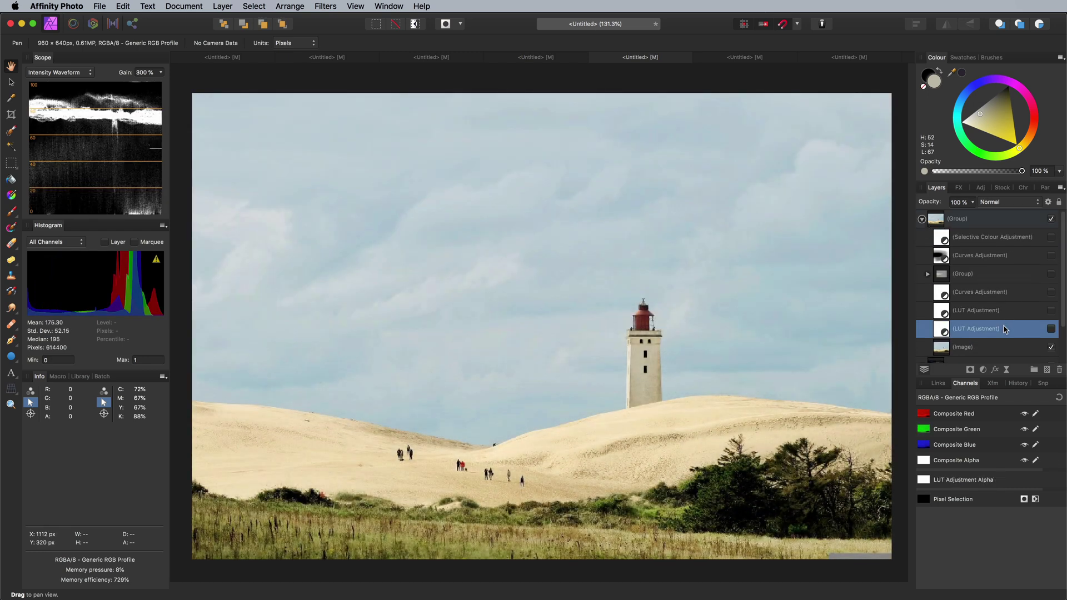
pyautogui.keyDown('shift'); pyautogui.click(1003, 239); pyautogui.keyUp('shift')
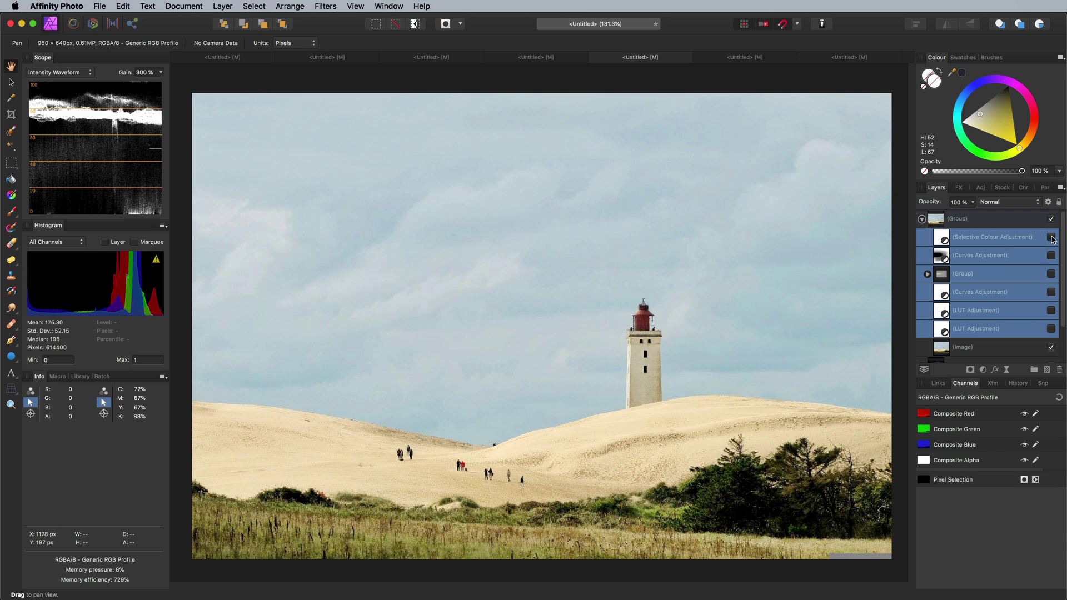
pyautogui.click(1051, 237)
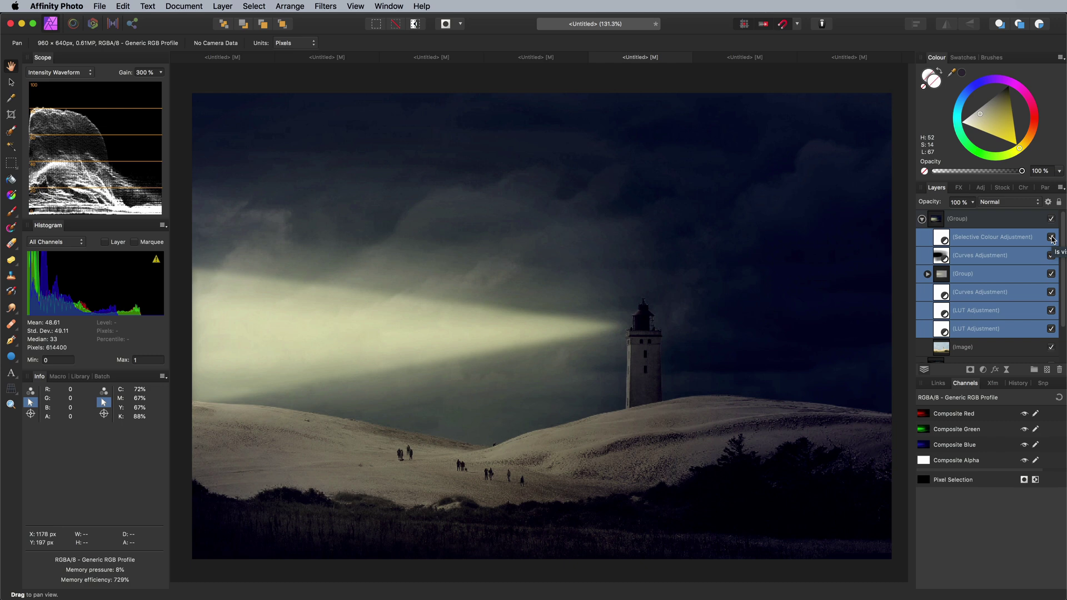
pyautogui.click(1052, 239)
pyautogui.click(1007, 328)
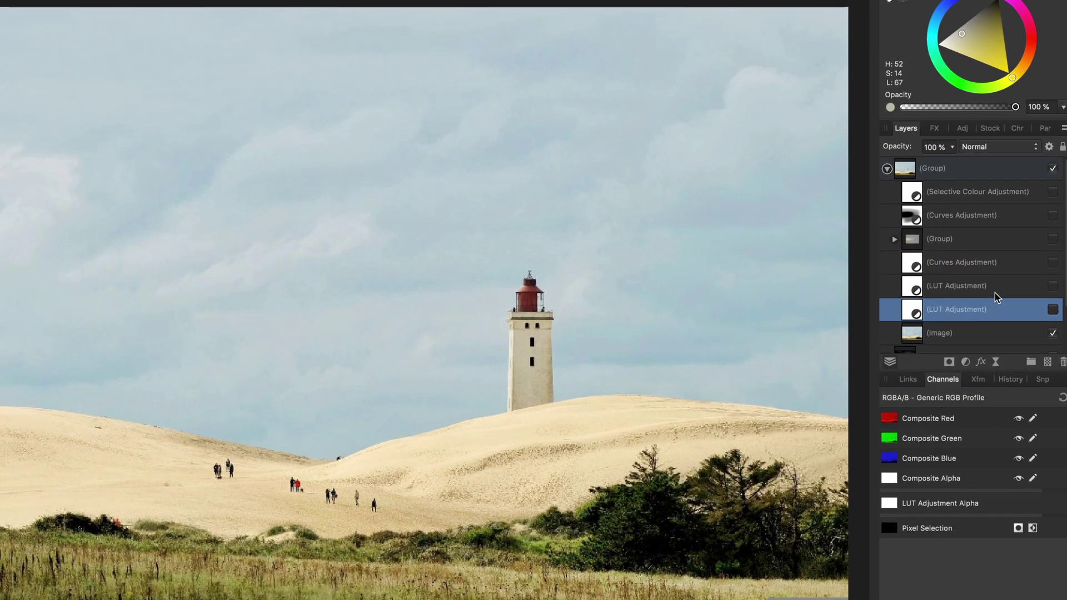
# - Turn on the two LUTs, two Curves, sky group and Selective Colour layers one by one
pyautogui.click(1052, 310)
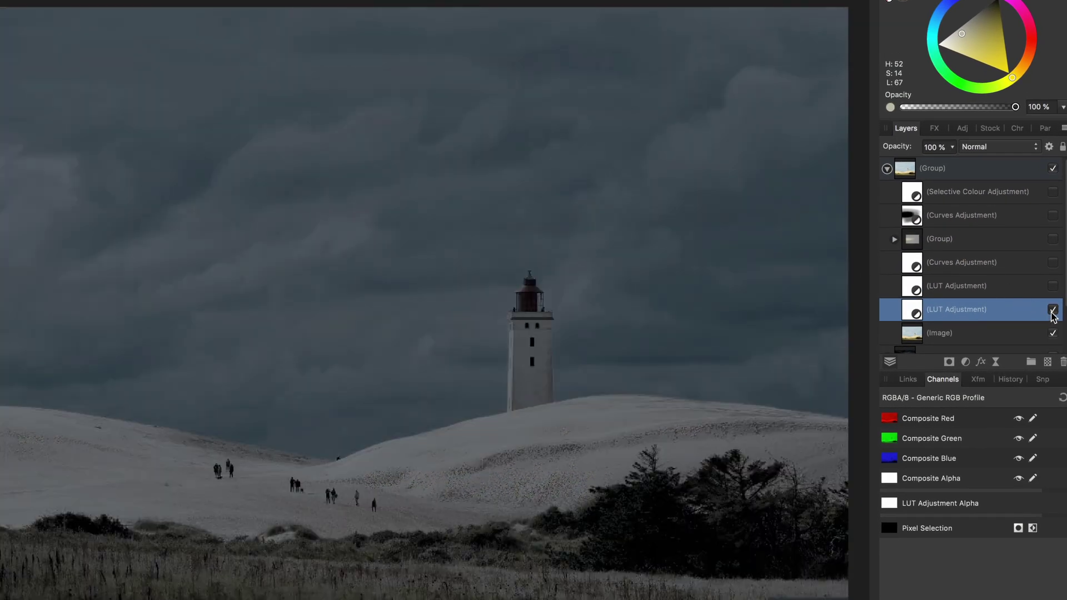
pyautogui.click(1052, 287)
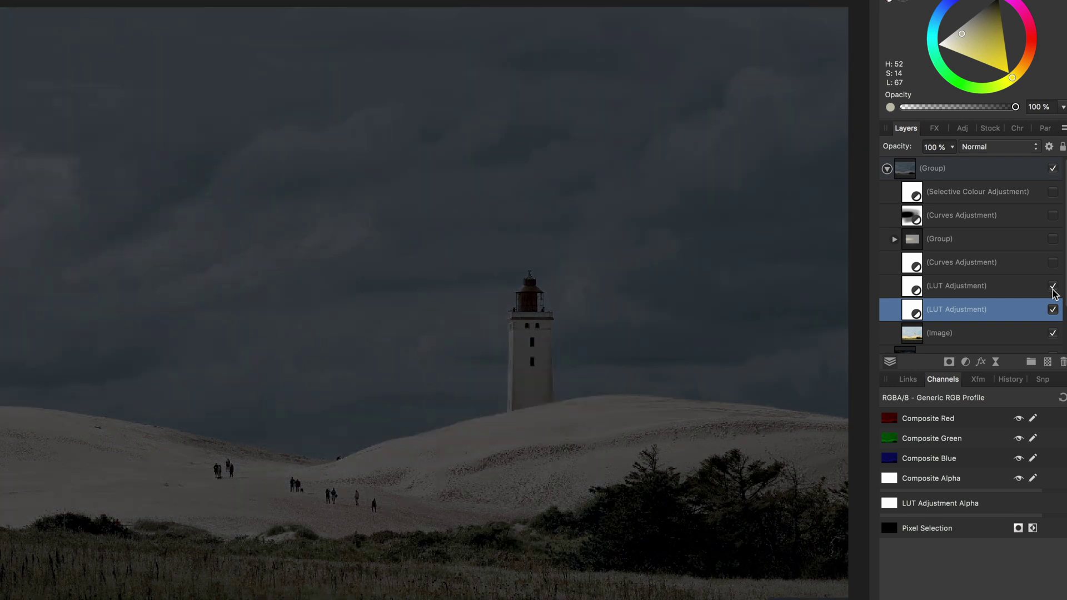
pyautogui.click(1053, 264)
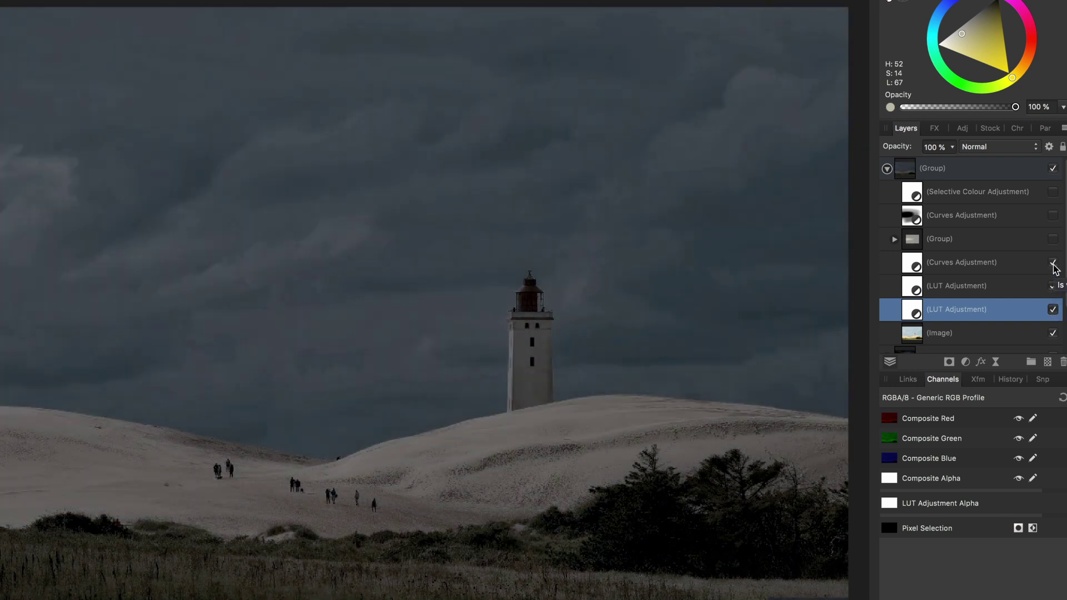
pyautogui.click(1052, 240)
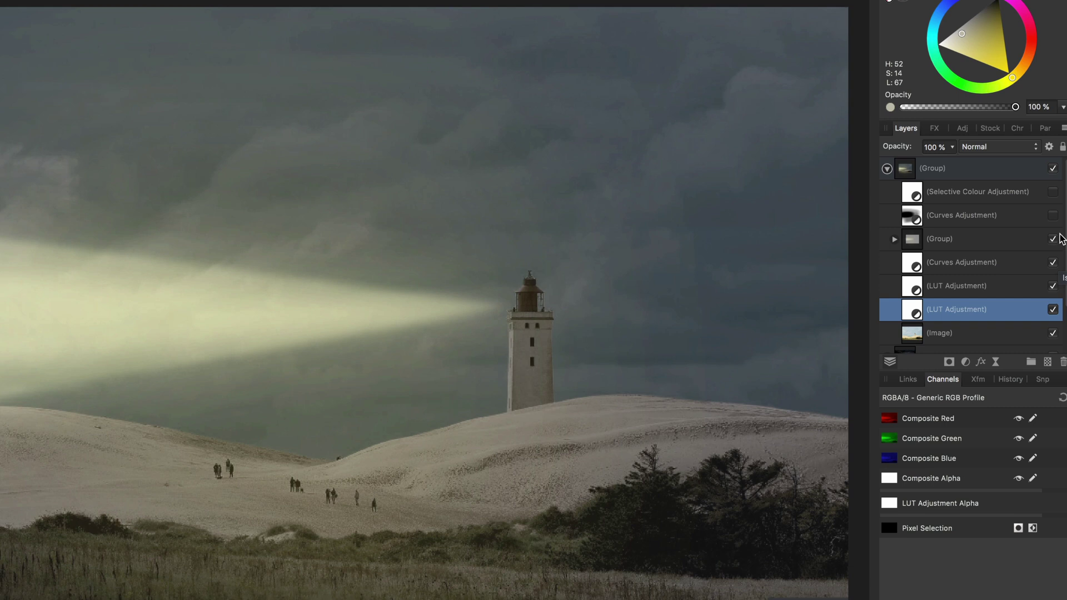
pyautogui.click(1053, 215)
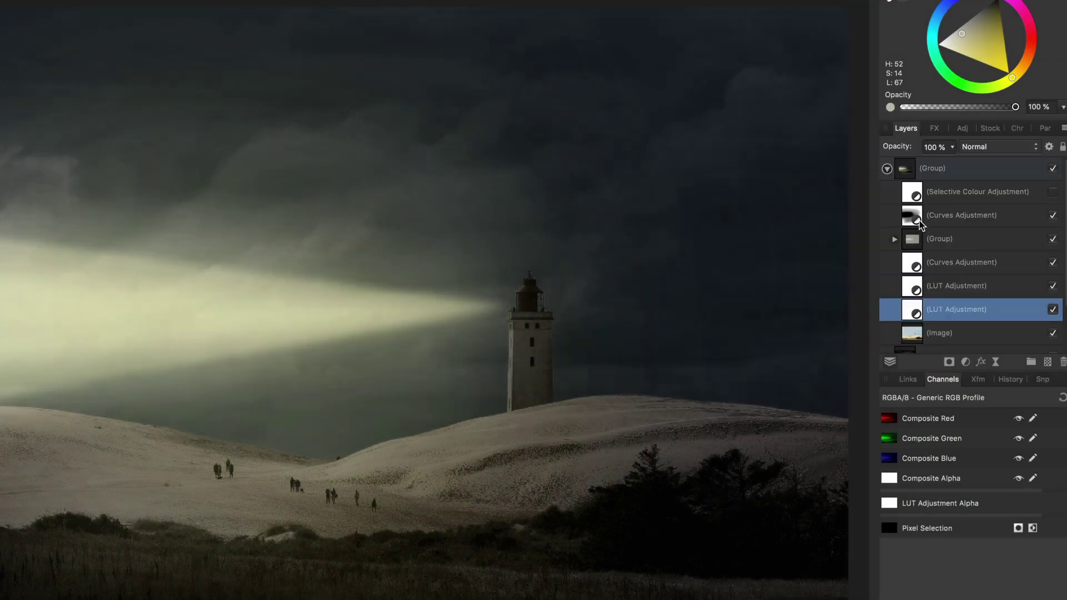
pyautogui.click(1055, 192)
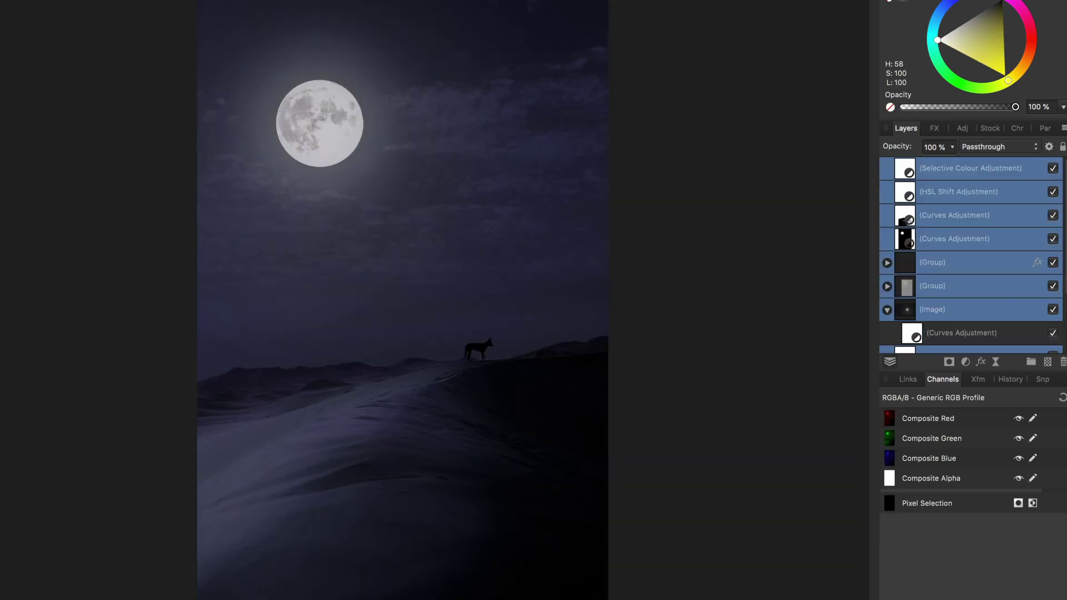
# - Toggle the desert scene's adjustments off and on to compare day and night
pyautogui.scroll(-2, 1037, 305)
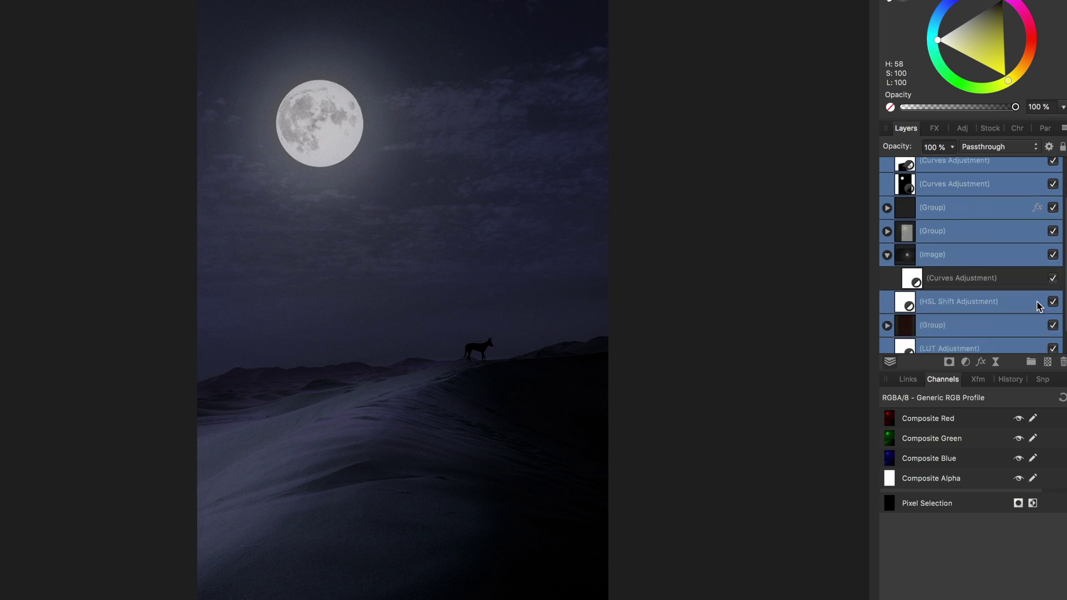
pyautogui.scroll(-1, 1037, 306)
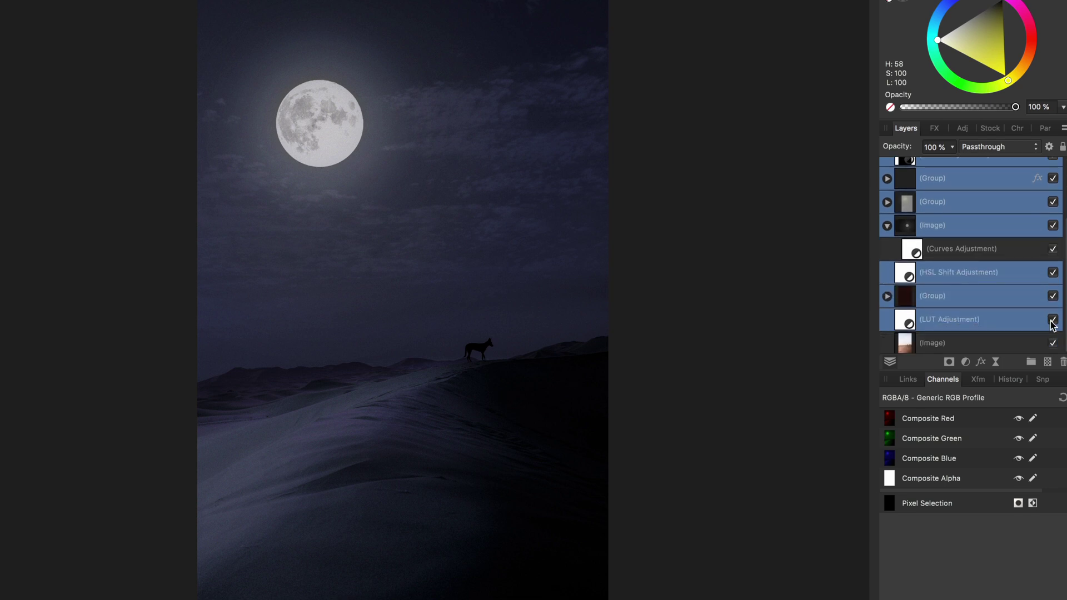
pyautogui.click(1053, 319)
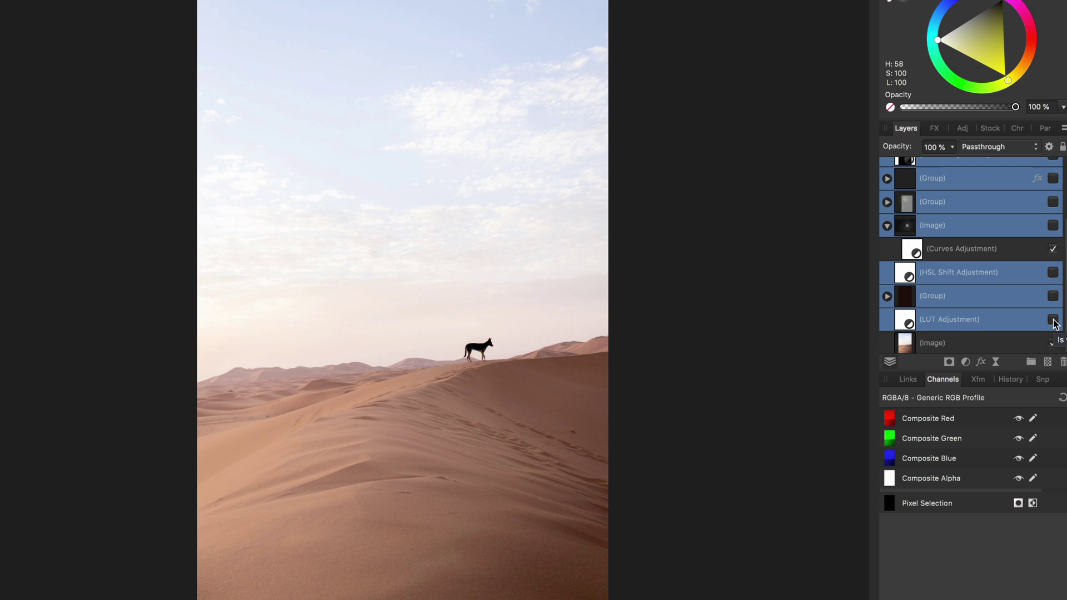
pyautogui.click(1053, 321)
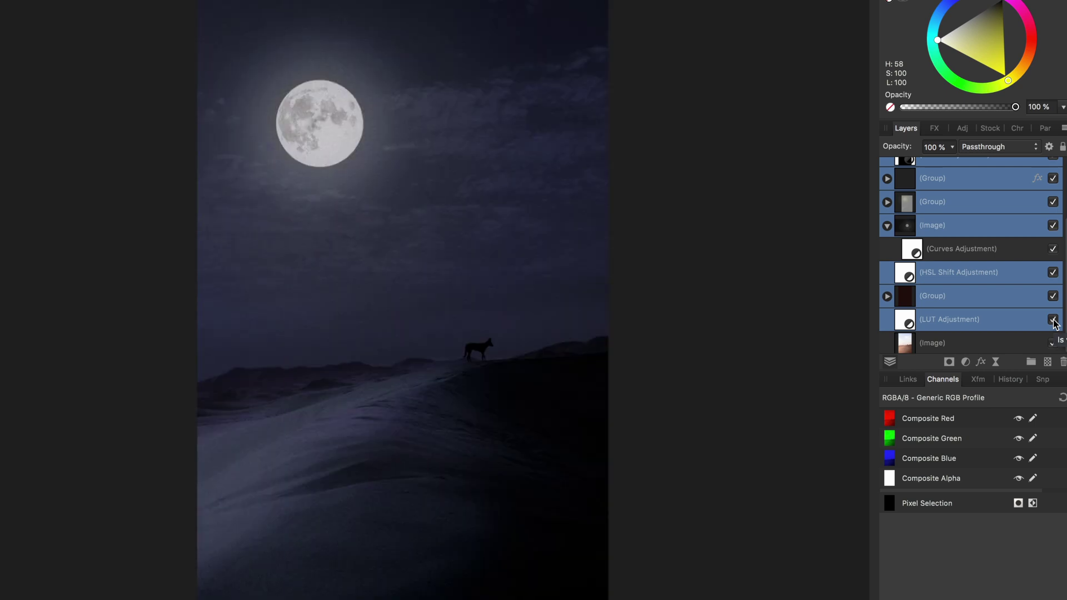
# - Inspect the LUT adjustment's settings to confirm it uses Day-To-Night.cube
pyautogui.click(932, 320)
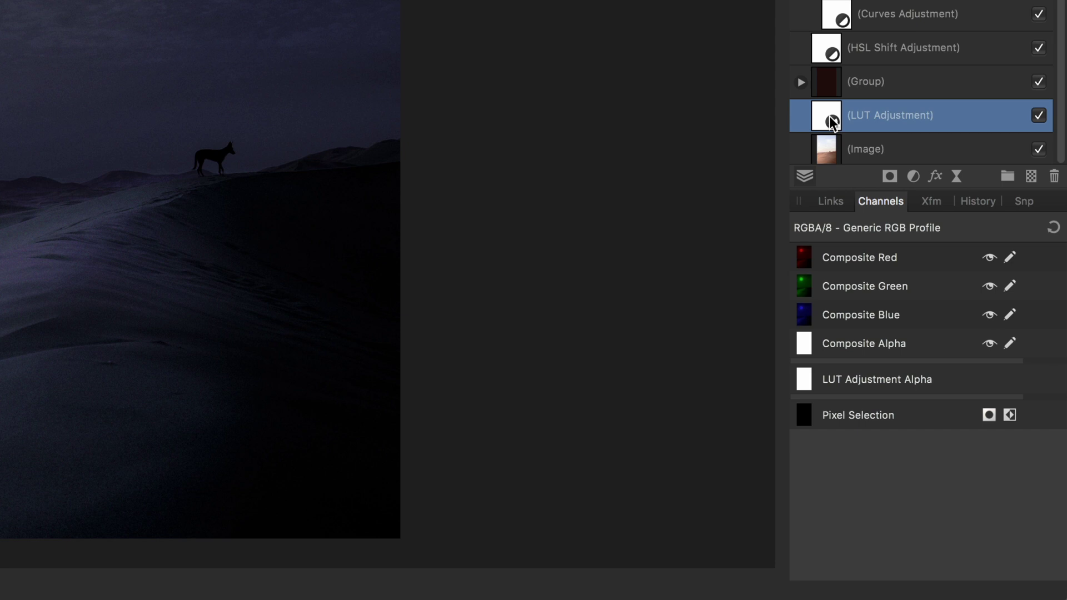
pyautogui.doubleClick(829, 116)
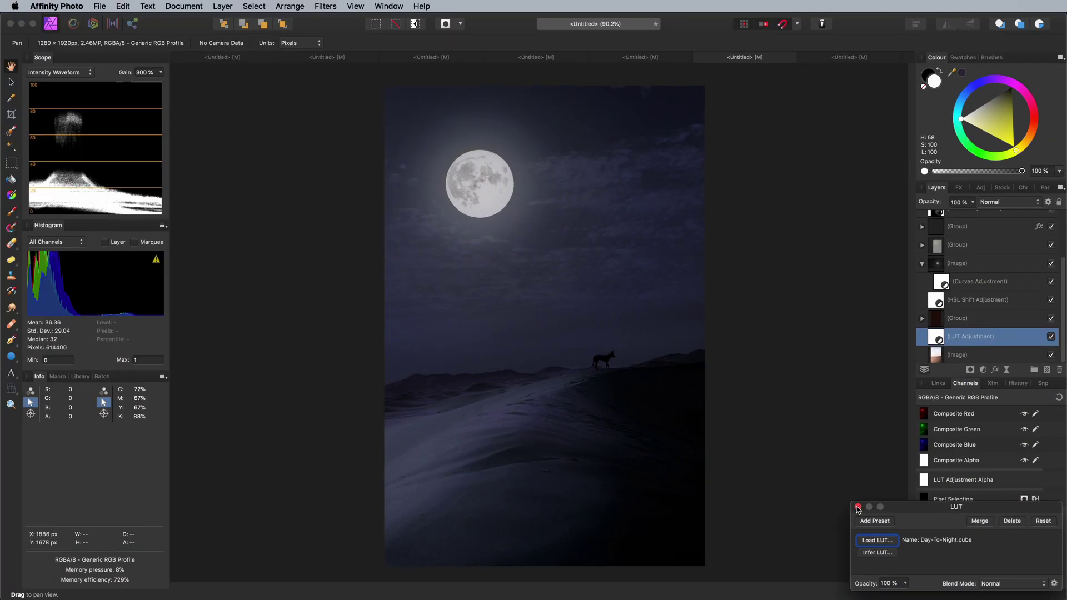
pyautogui.click(683, 429)
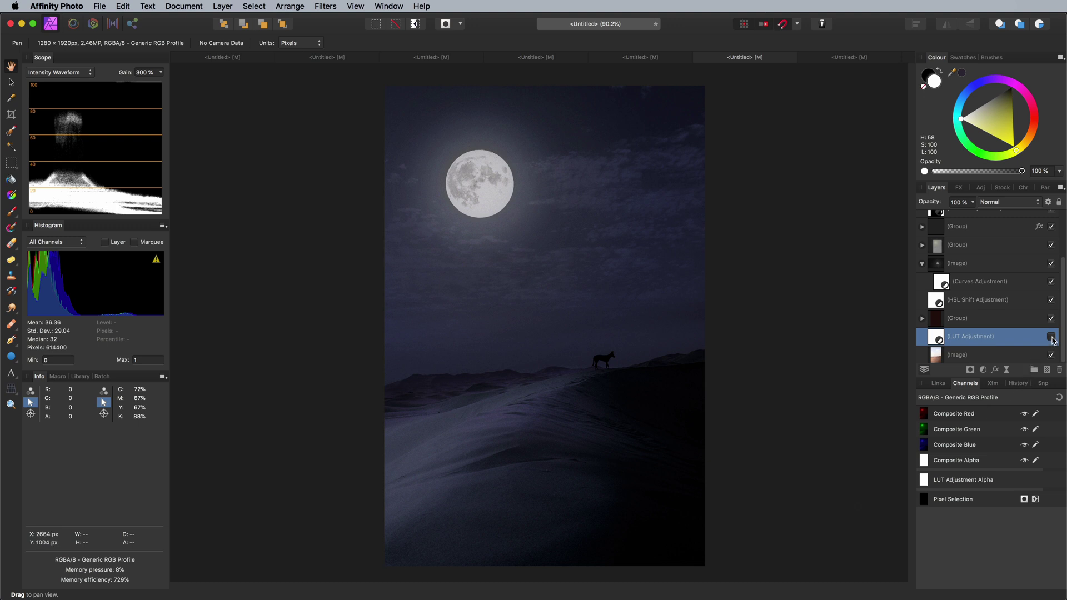